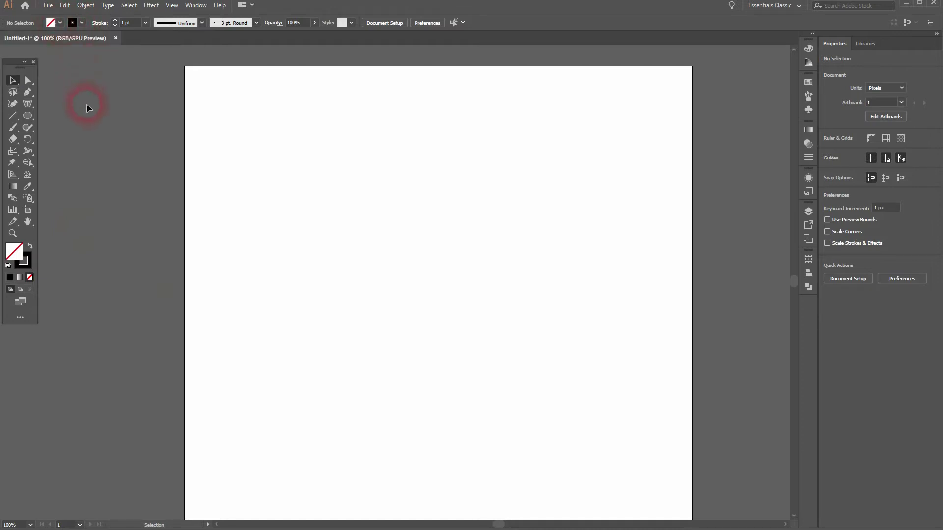
- Draw a square about 248 px wide with the Rectangle tool and centre it horizontally and vertically on the artboard
left_click(27, 120)
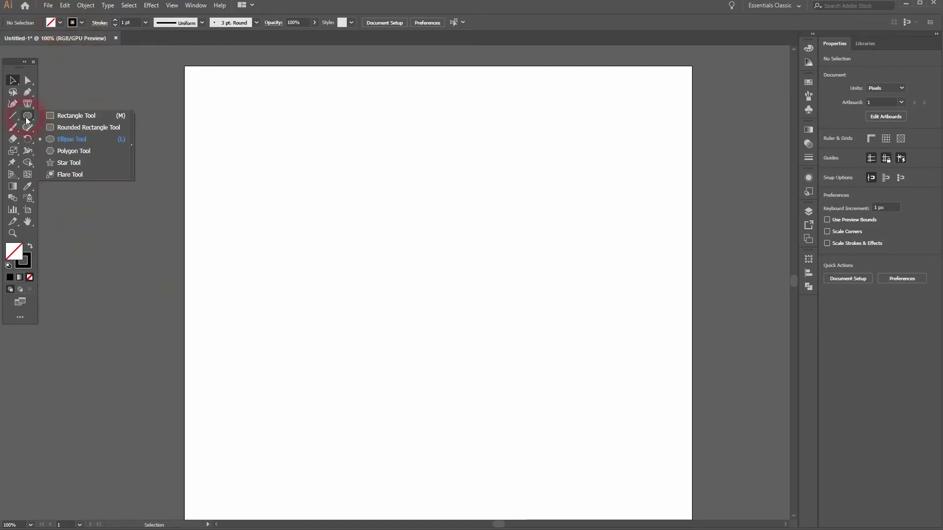
left_click(74, 116)
left_click_drag(376, 219, 532, 376)
left_click(426, 22)
left_click(462, 22)
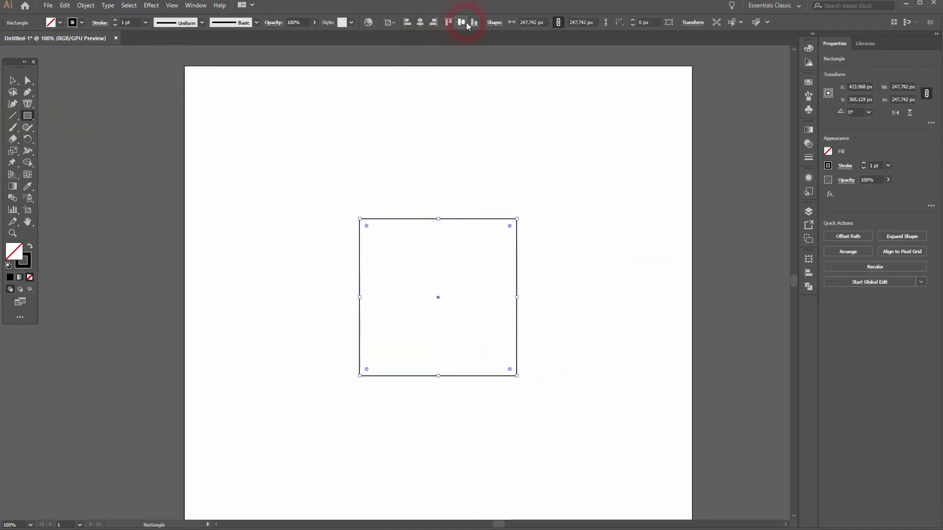
left_click(244, 275)
- Draw a circle about 161 px in diameter from the centre of the square with the Ellipse tool
left_click_drag(33, 116, 83, 139)
left_click_drag(438, 317, 481, 376)
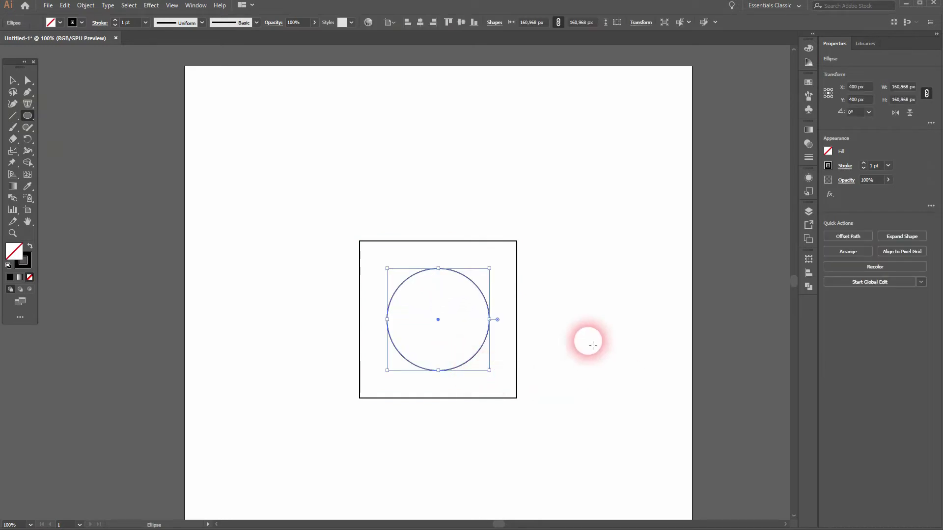
left_click(606, 288, "ctrl")
- Draw a small circle about 45 px in diameter near the square's upper-right corner and shift it slightly right
left_click_drag(495, 265, 504, 275)
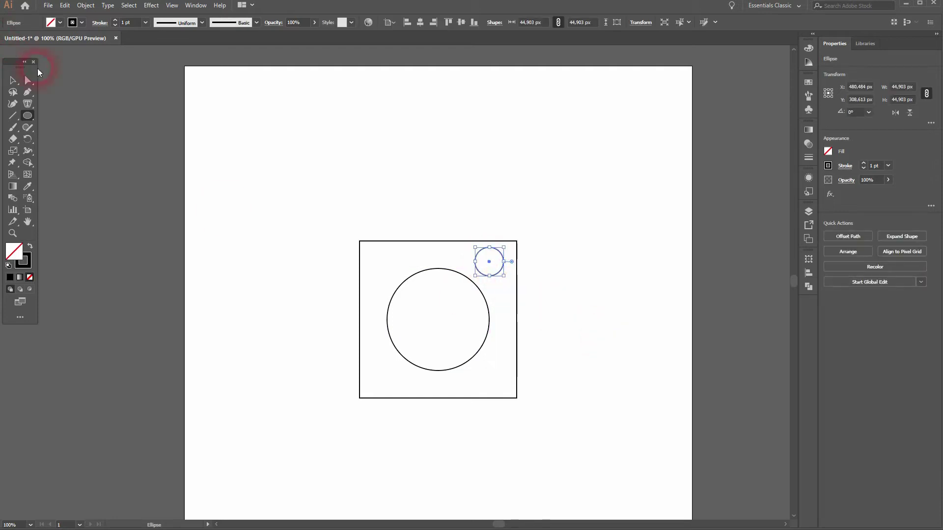
left_click(15, 81)
left_click(504, 268)
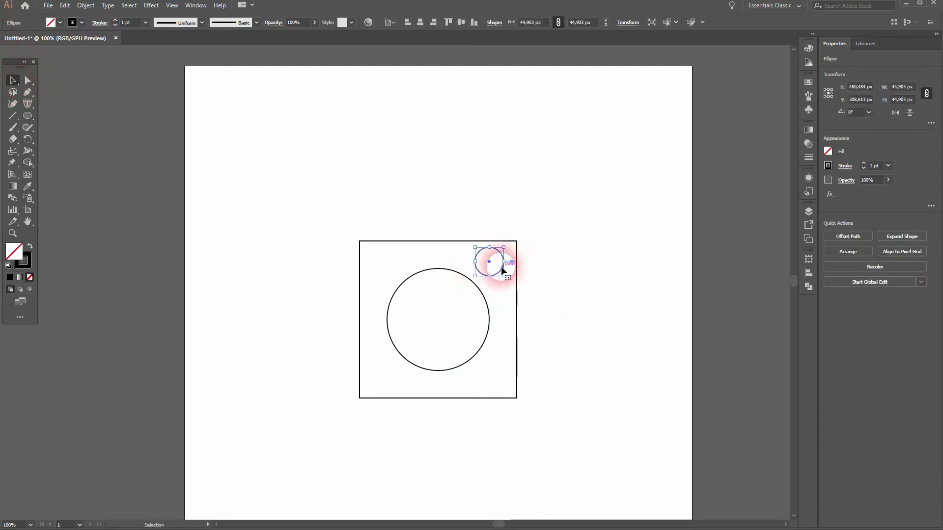
left_click_drag(505, 266, 510, 268)
left_click(569, 291)
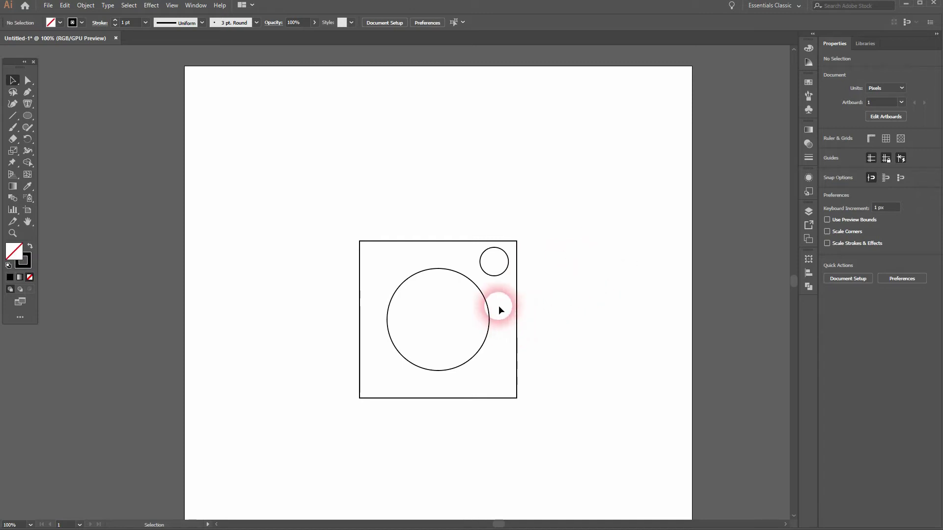
- Resize the small circle to about 37 px and place it centred directly on top of the large circle
left_click(506, 256)
left_click_drag(513, 251, 388, 249)
scroll(496, 257, "up", 2, "alt")
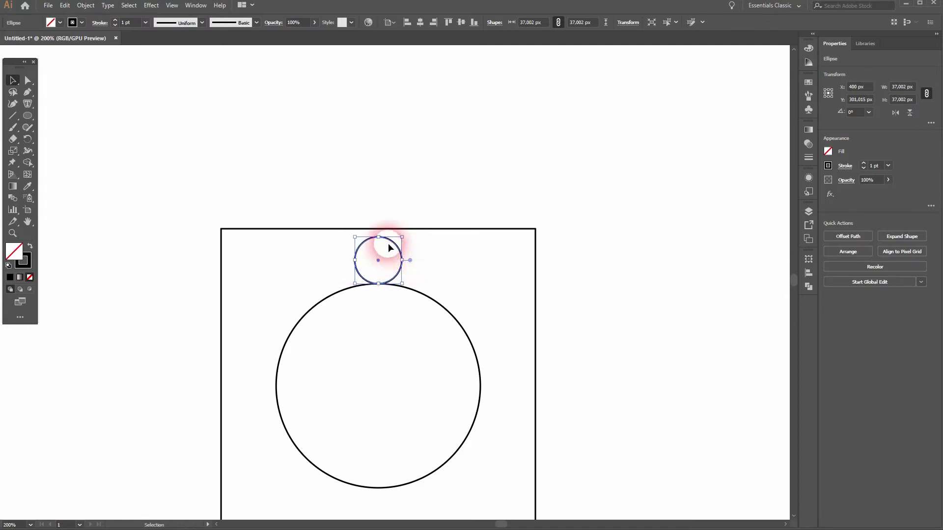
- Shrink the square about its centre to about 235 px so its top edge touches the small circle
left_click(437, 230)
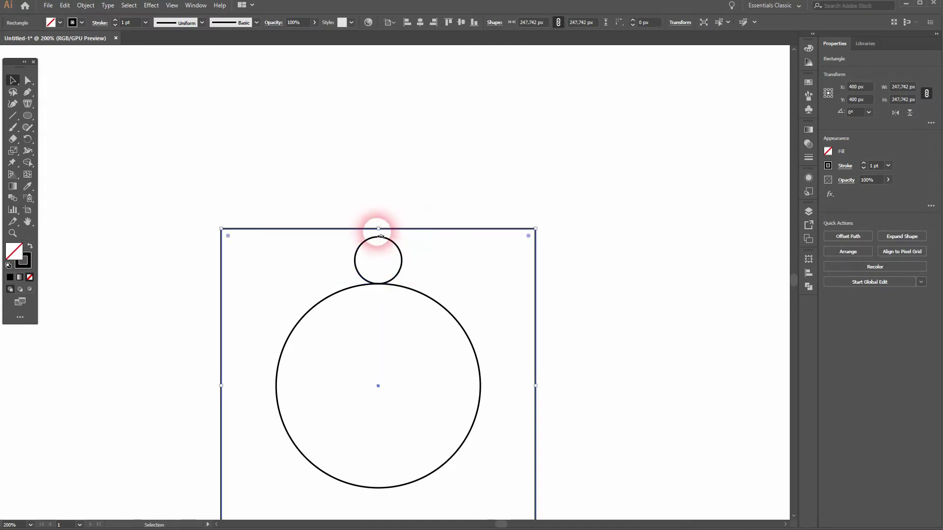
left_click_drag(378, 229, 385, 241)
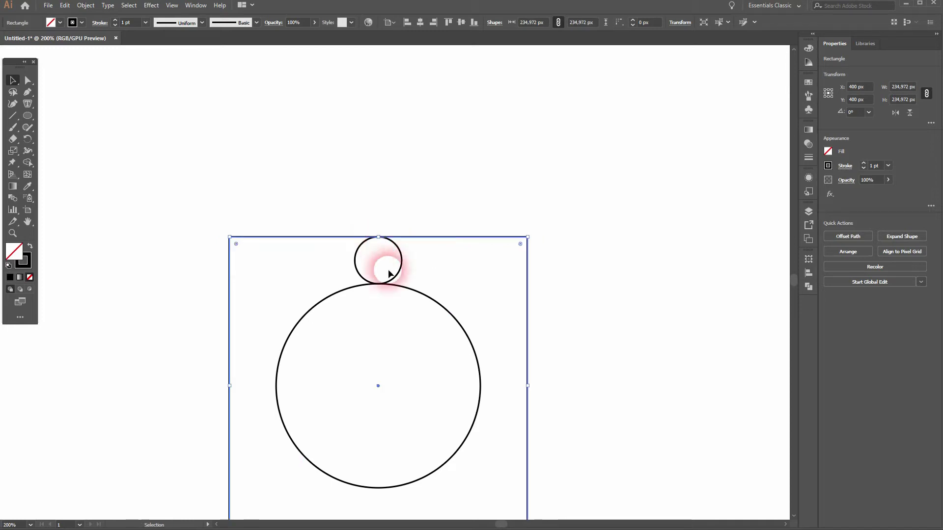
left_click(603, 376)
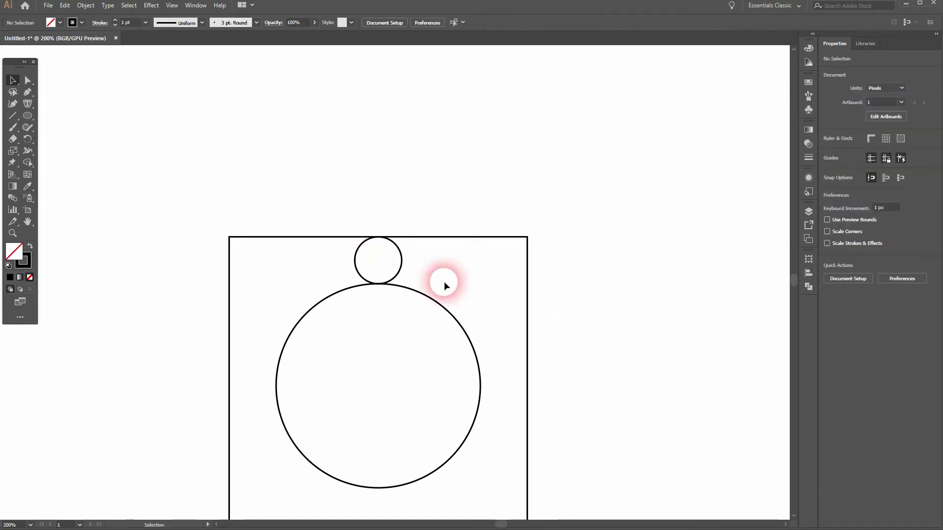
left_click(402, 267)
left_click(382, 332)
left_click_drag(391, 320, 391, 321)
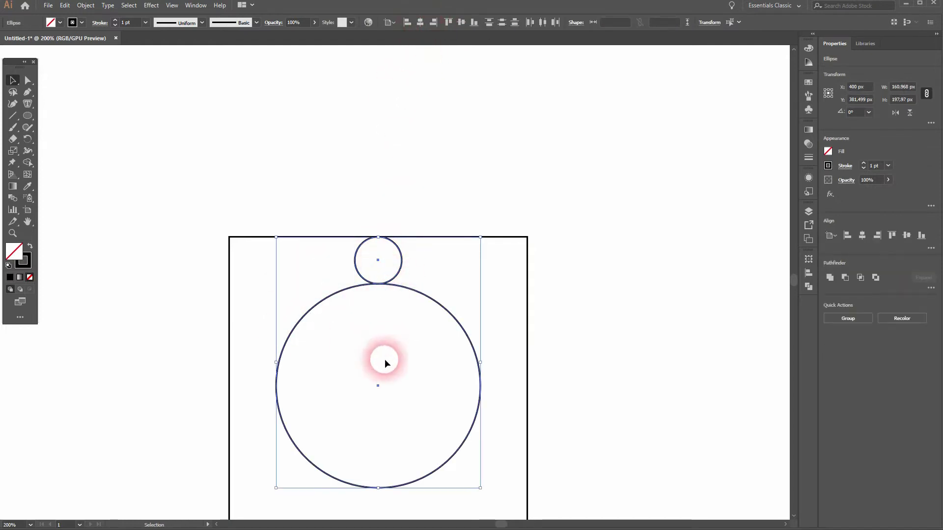
left_click(591, 347)
scroll(591, 371, "down", 5)
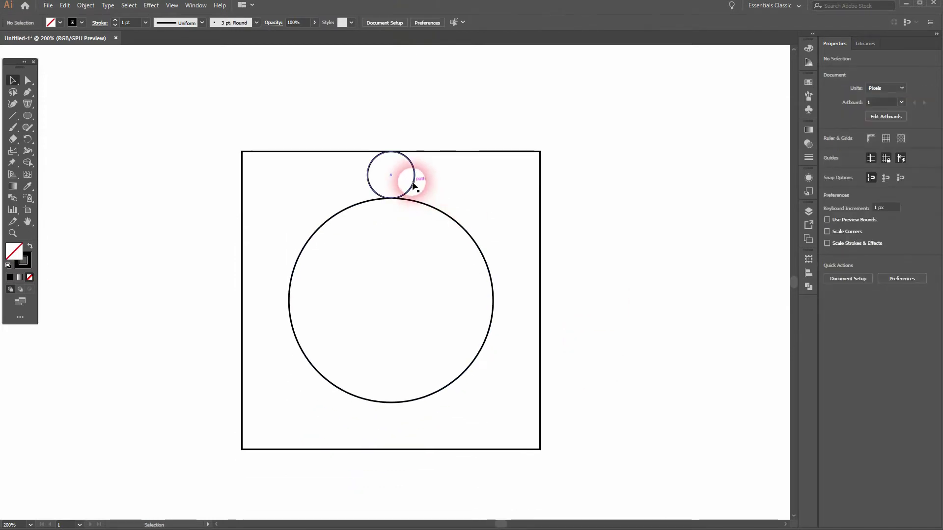
- Test the gap beneath the large circle with a temporary copy of the small circle, and delete the copy
left_click(413, 184)
left_click_drag(410, 191, 410, 442)
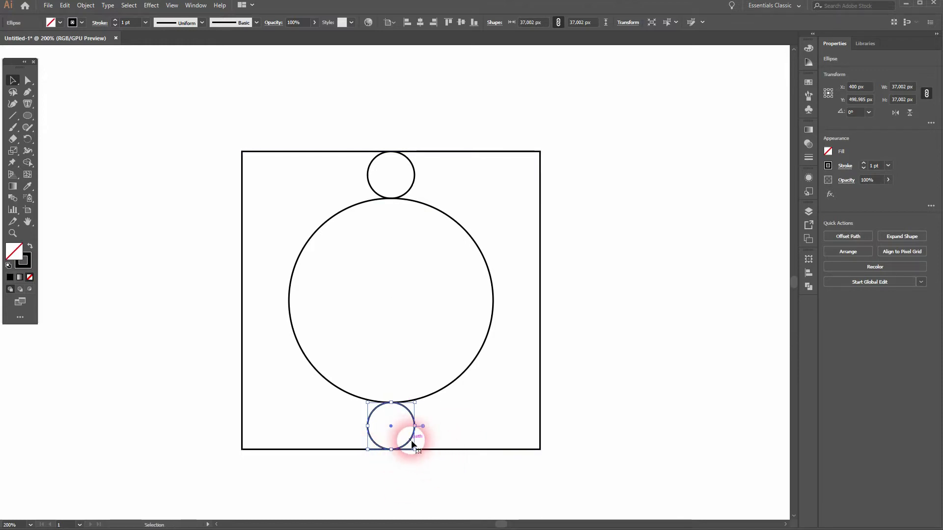
key("Delete")
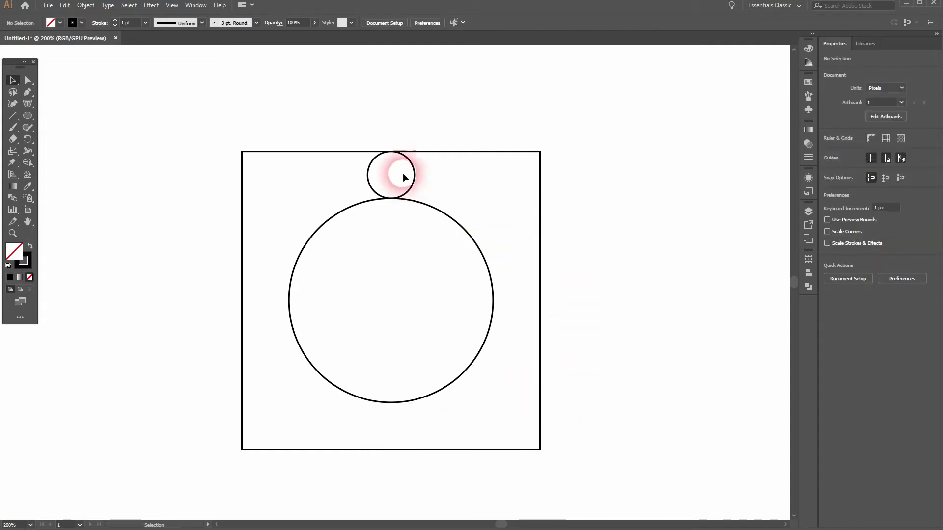
- Move the small circle horizontally into the square's upper-right corner so it touches the right edge
left_click_drag(413, 176, 432, 158)
left_click_drag(497, 158, 534, 158)
left_click(671, 195)
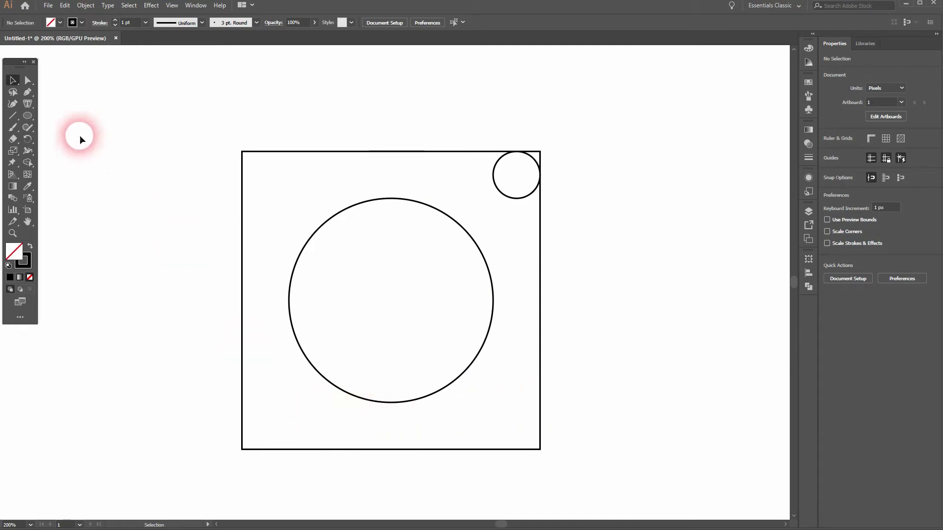
- Draw an open Pen path snaking from beside the small circle along the square's edges and the large circle's top and bottom tangents to the lower-right corner
left_click(27, 94)
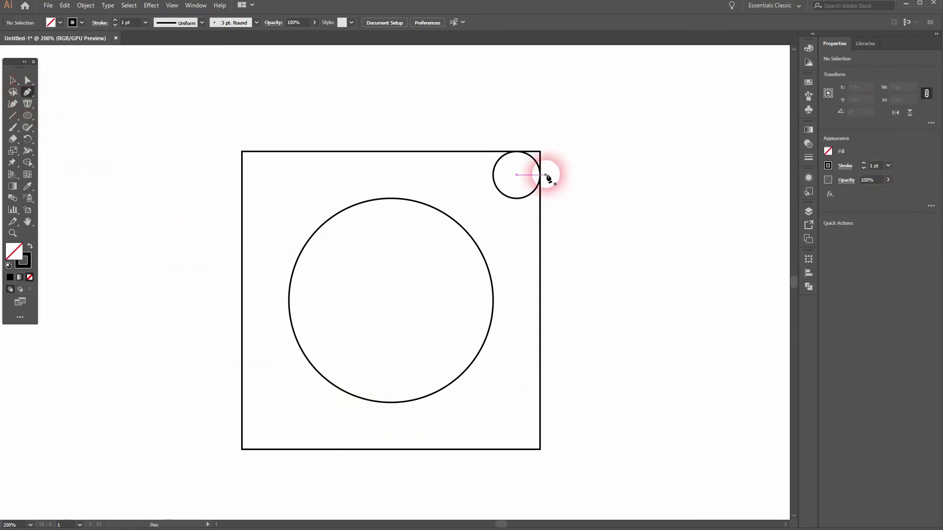
left_click(494, 152)
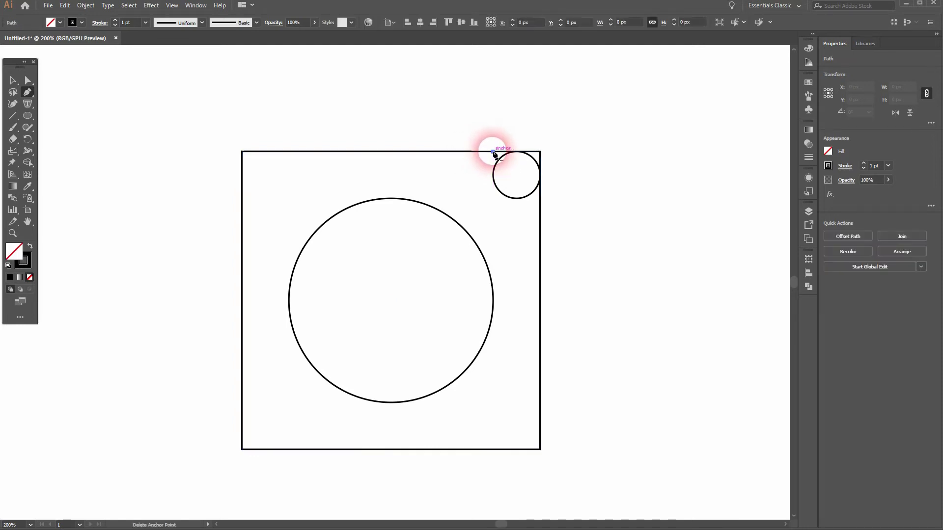
left_click(242, 152)
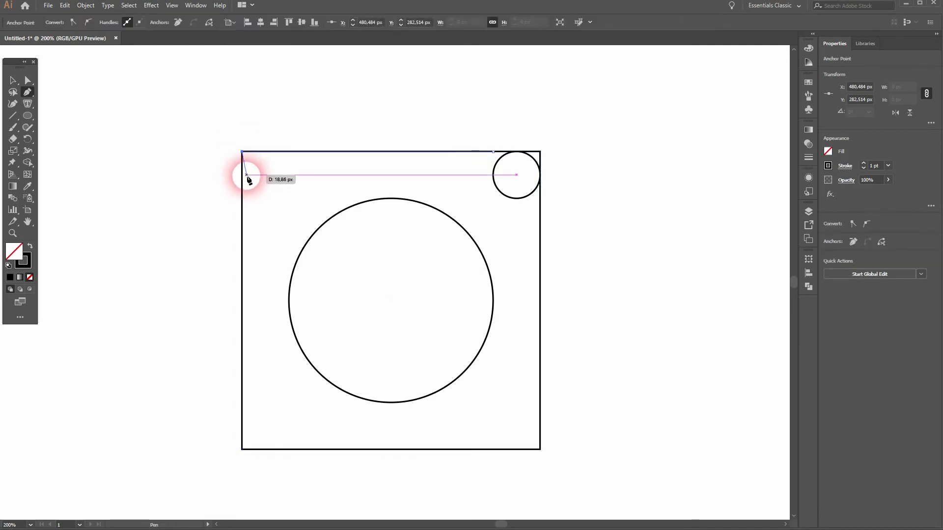
left_click(242, 199)
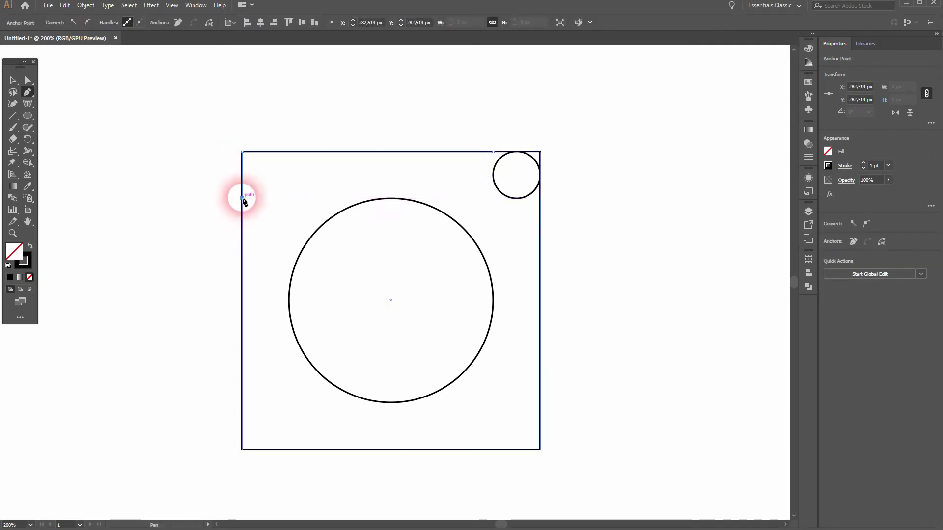
left_click(540, 198)
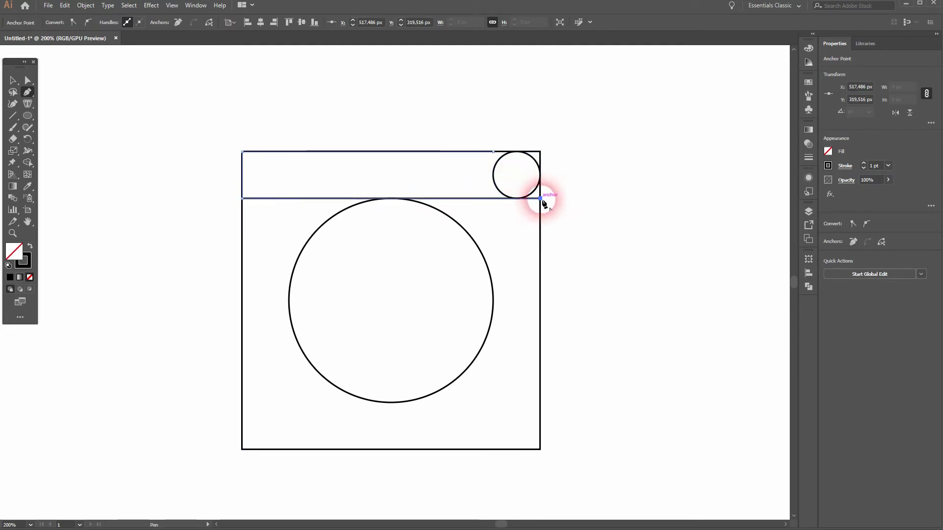
left_click(540, 403)
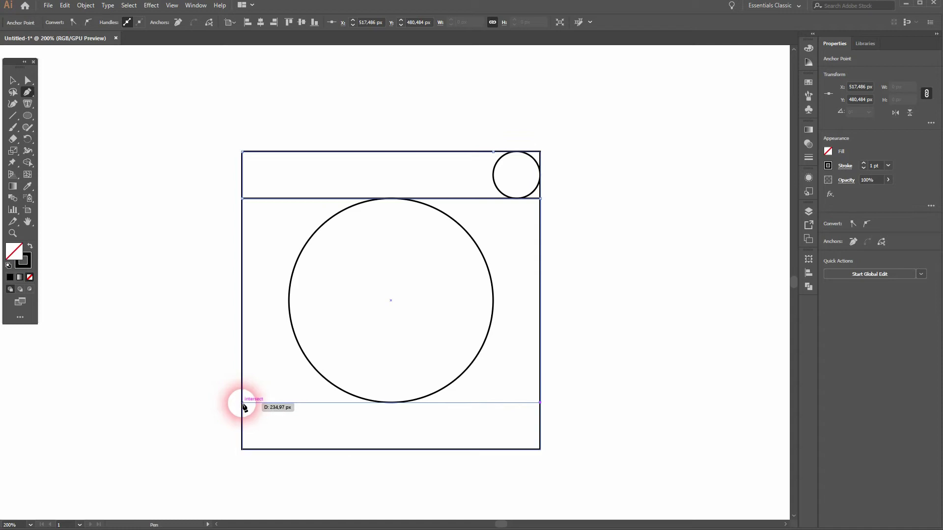
left_click(242, 402)
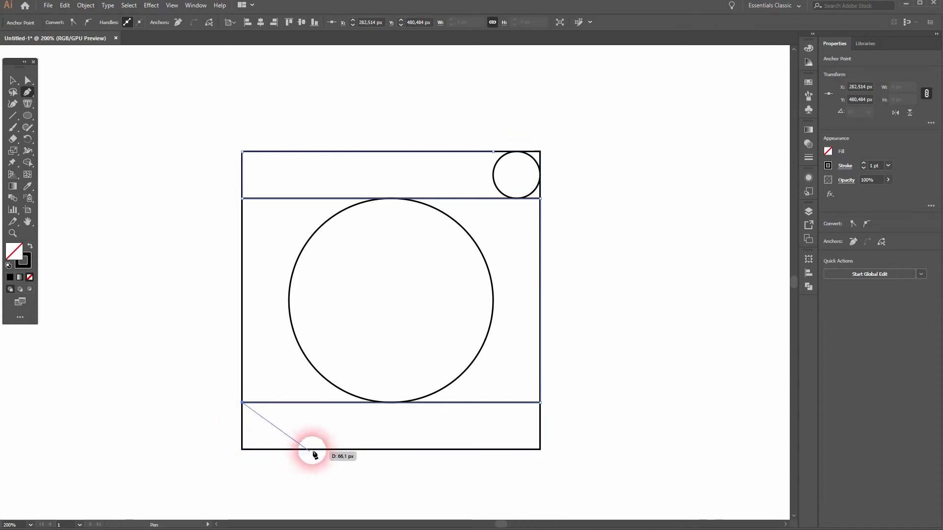
left_click(242, 449)
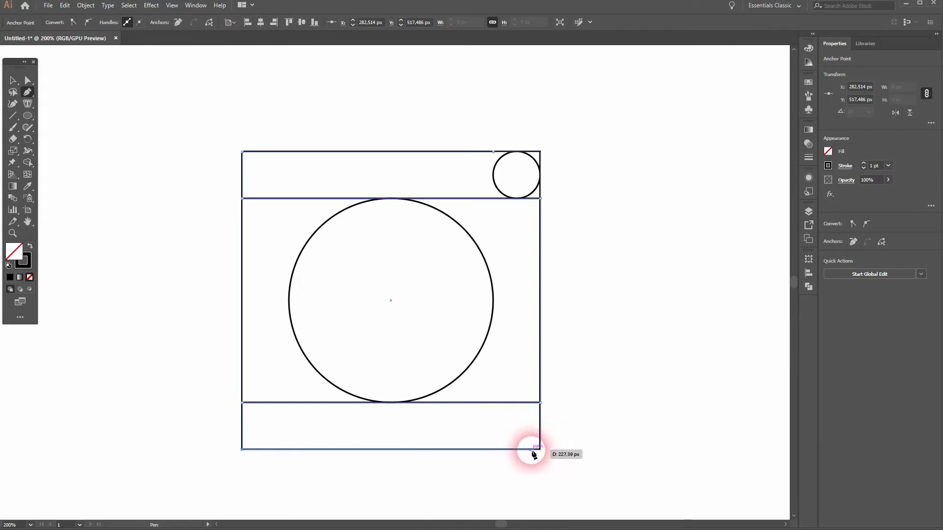
left_click(493, 449)
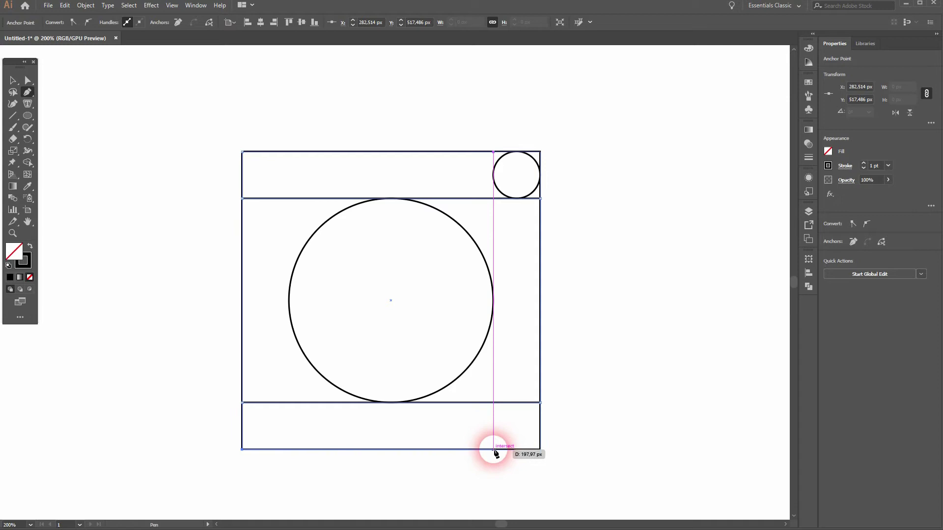
left_click(540, 450)
key("Escape")
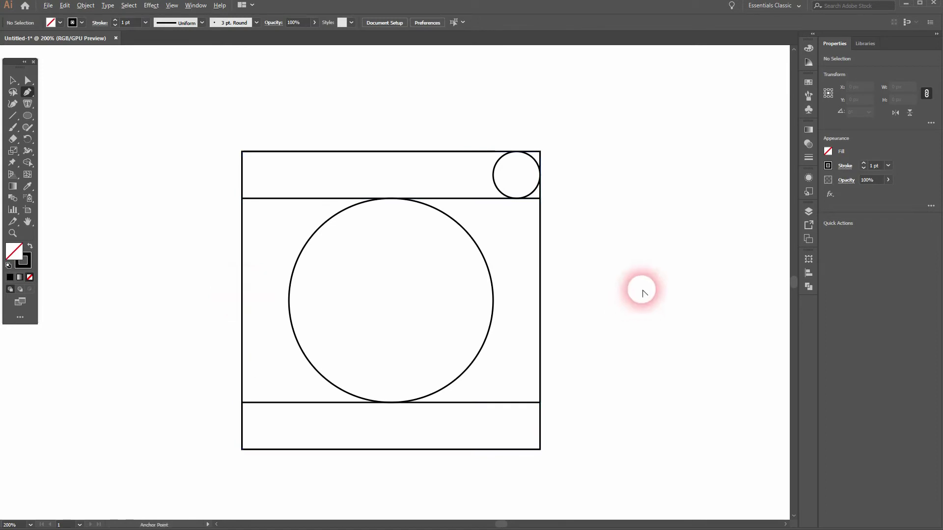
- Duplicate the whole construction and place the copy across the artboard's upper-left edge
scroll(640, 292, "down", 2)
left_click_drag(675, 319, 590, 273)
left_click_drag(332, 140, 583, 367)
key("ctrl+z")
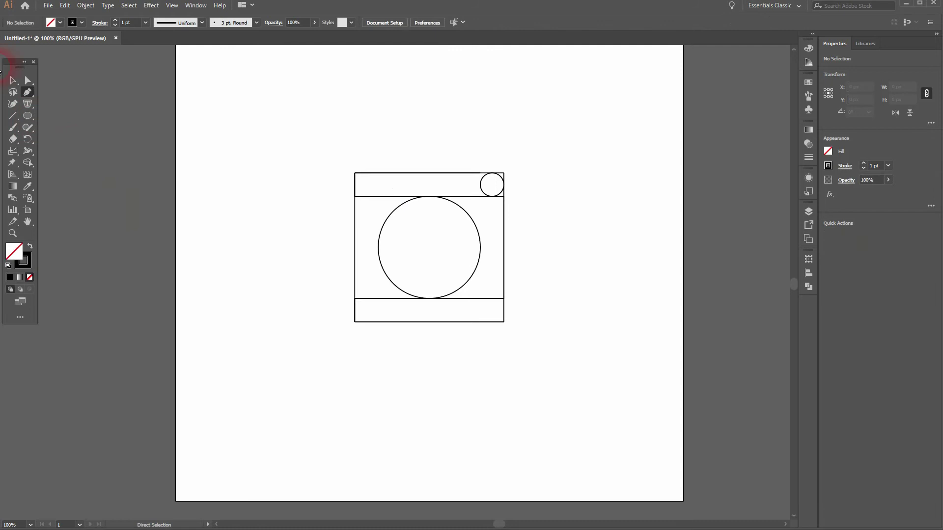
left_click(12, 80)
left_click_drag(275, 107, 561, 371)
left_click_drag(355, 235, 95, 161)
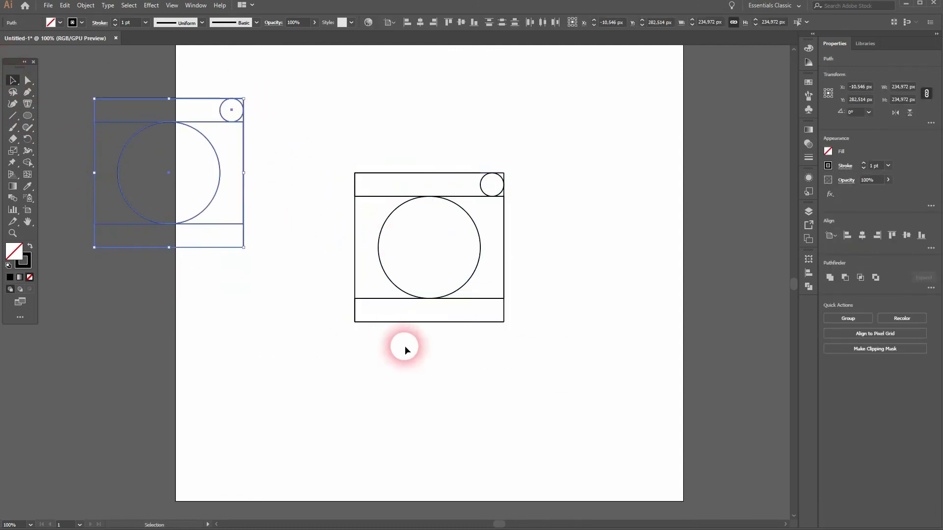
- Delete the outer square from the original construction, keeping its snaking path and both circles
left_click(387, 340)
left_click(355, 263)
key("Delete")
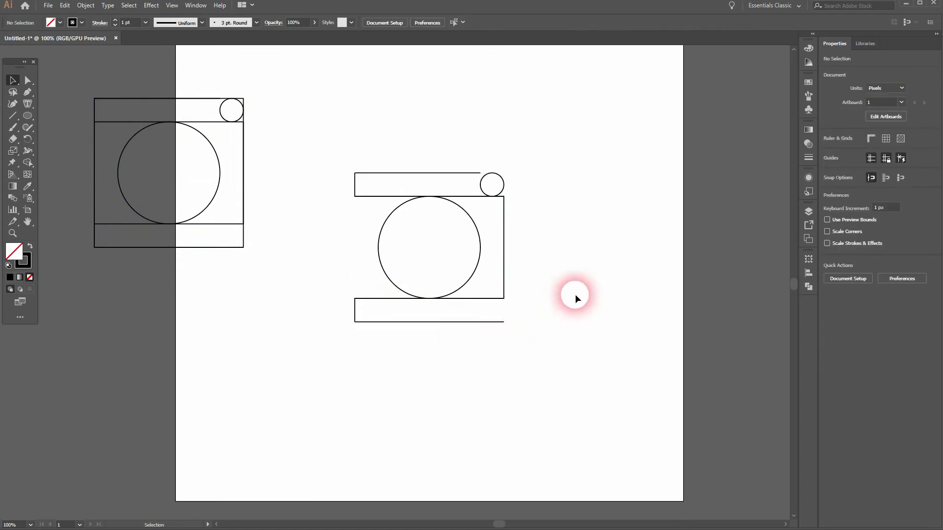
- Select the snaking path's six corner anchor points and round them with a radius of about 15 px
scroll(535, 222, "up", 1)
left_click_drag(538, 262, 636, 306)
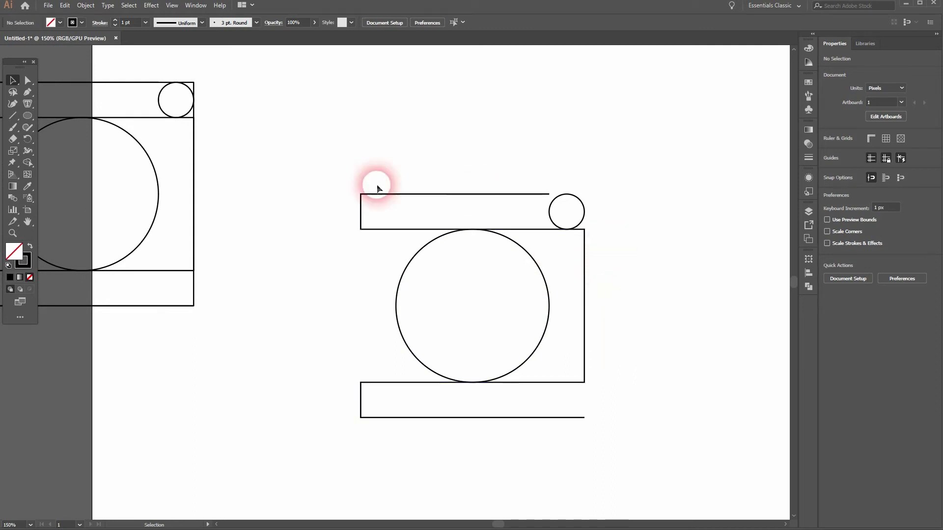
key("a")
left_click(361, 195)
left_click(361, 228, "shift")
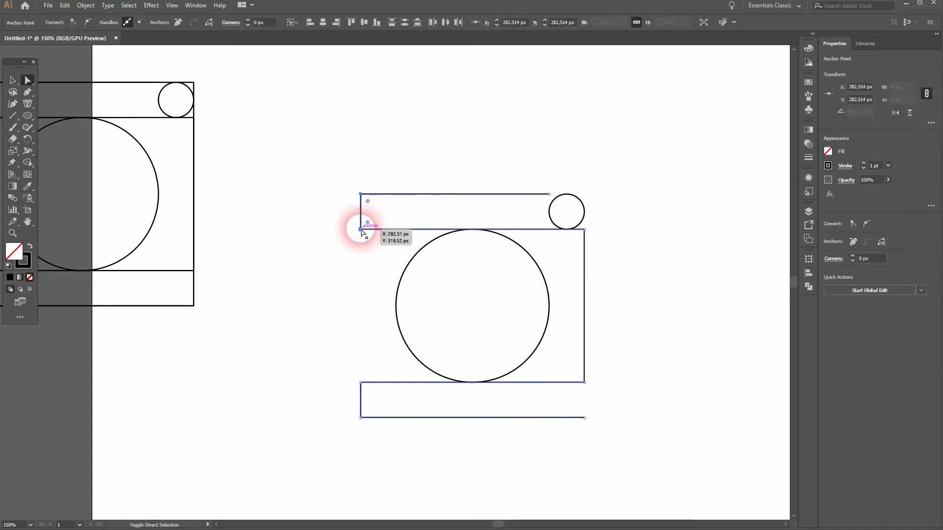
left_click(585, 230, "shift")
left_click(584, 382, "shift")
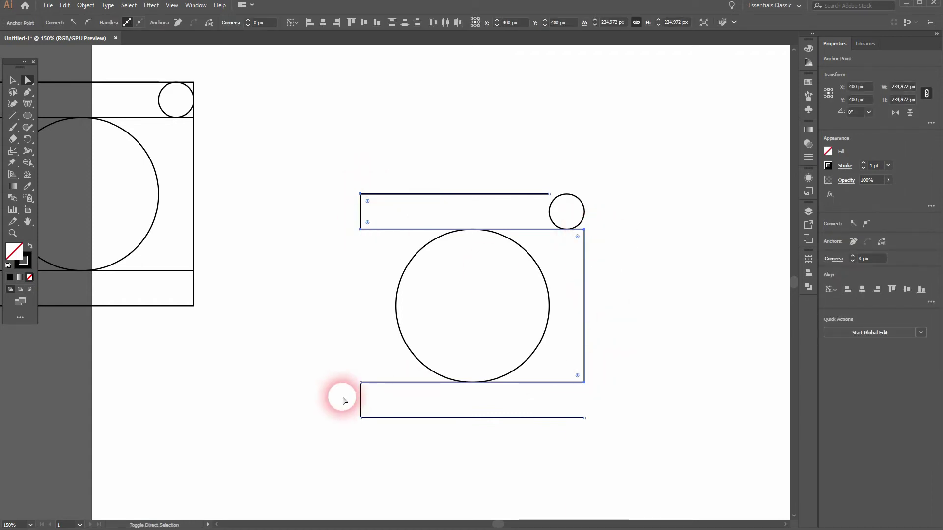
left_click(361, 382, "shift")
left_click(361, 418, "shift")
mouse_move(368, 390)
left_mouse_down()
mouse_move(400, 403)
mouse_move(375, 391)
mouse_move(382, 398)
left_mouse_up()
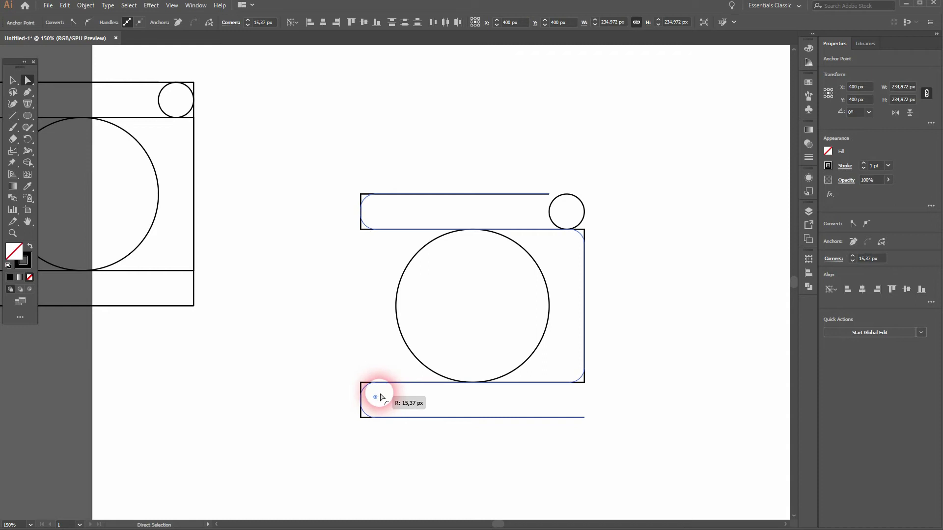
left_click(687, 287)
- Move the rounded path and its two circles together to the right side of the artboard
scroll(669, 307, "down", 1)
left_click_drag(708, 305, 526, 291)
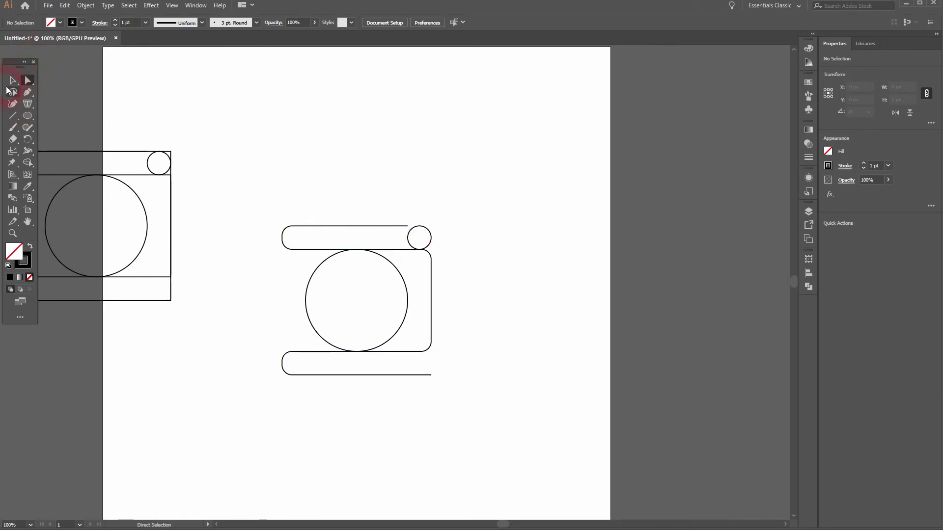
left_click(13, 81)
left_click_drag(244, 406, 431, 271)
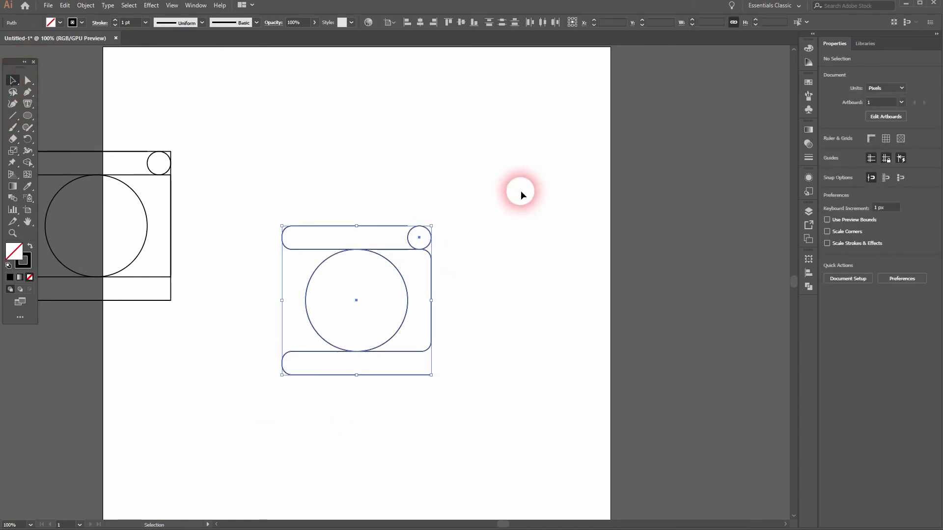
left_click_drag(374, 227, 550, 240)
left_click(344, 213)
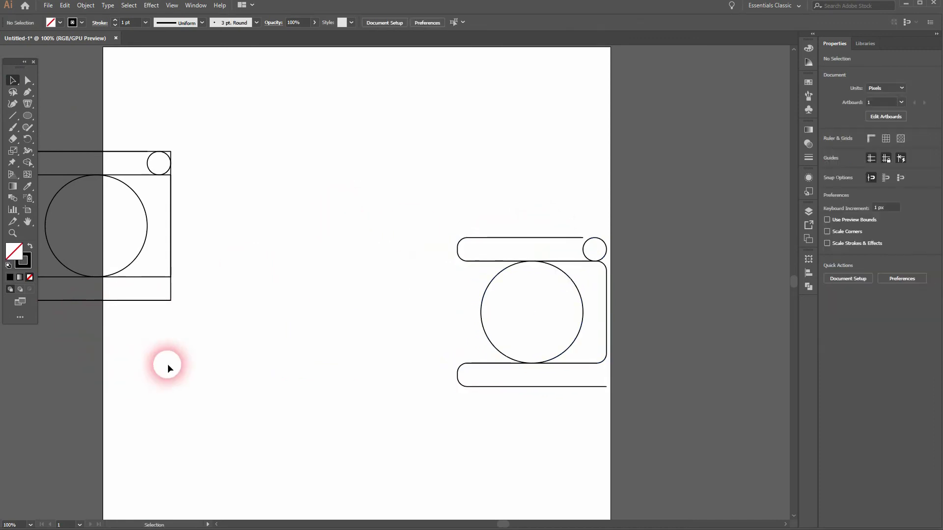
- Move the copied construction from the artboard's edge onto the artboard, level with the rounded version and left of it
left_click_drag(138, 371, 284, 344)
left_click_drag(110, 307, 444, 46)
left_click_drag(242, 134, 402, 222)
left_click(482, 277)
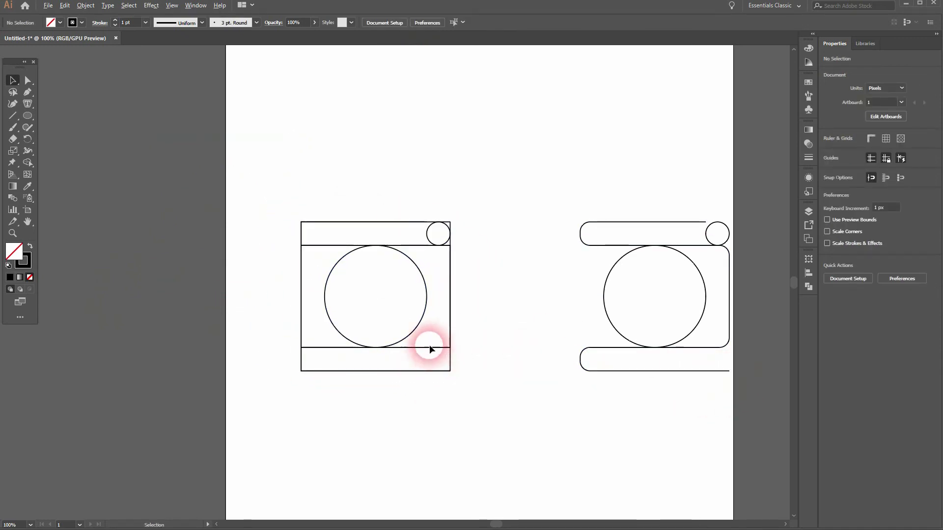
- Delete the snaking path from the copied construction, keeping its outer square and both circles
scroll(432, 352, "up", 1)
scroll(586, 388, "down", 1)
scroll(587, 388, "down", 1)
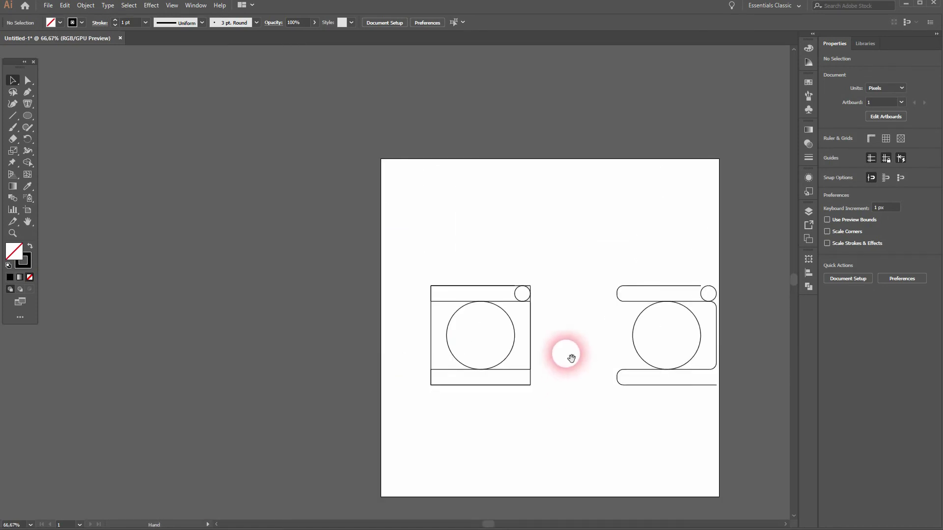
left_click_drag(567, 368, 540, 341)
scroll(520, 325, "up", 2)
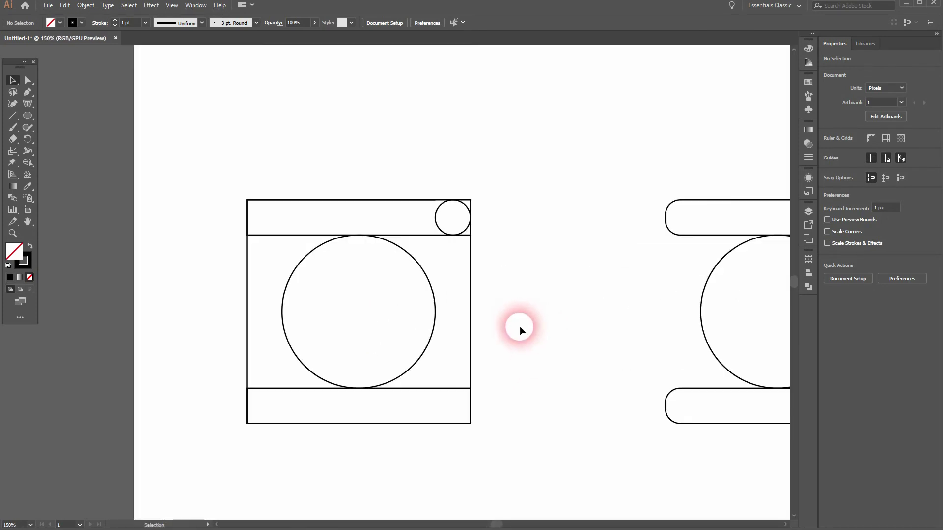
scroll(520, 326, "down", 1)
left_click_drag(499, 338, 462, 394)
key("Delete")
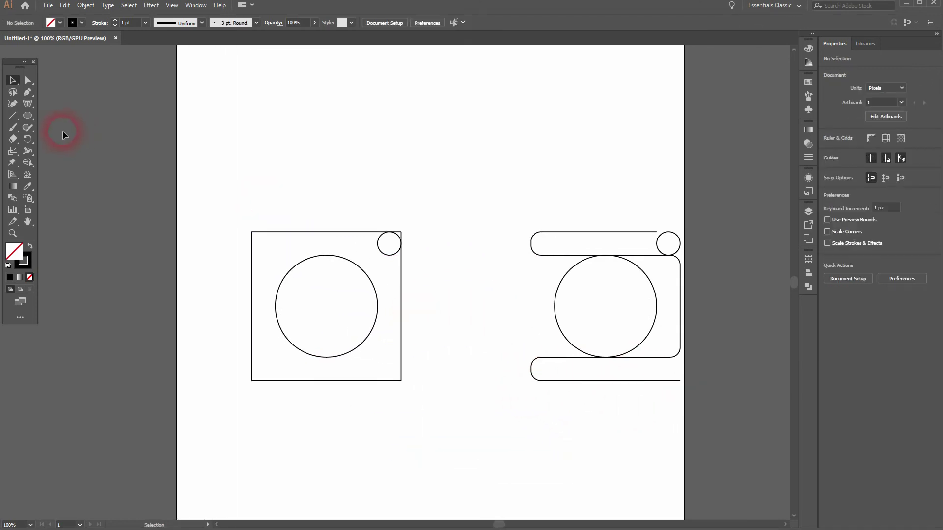
- Draw a Pen path from the small circle along the square's top, back across above the large circle, around the bottom and partway up the left side
left_click(28, 92)
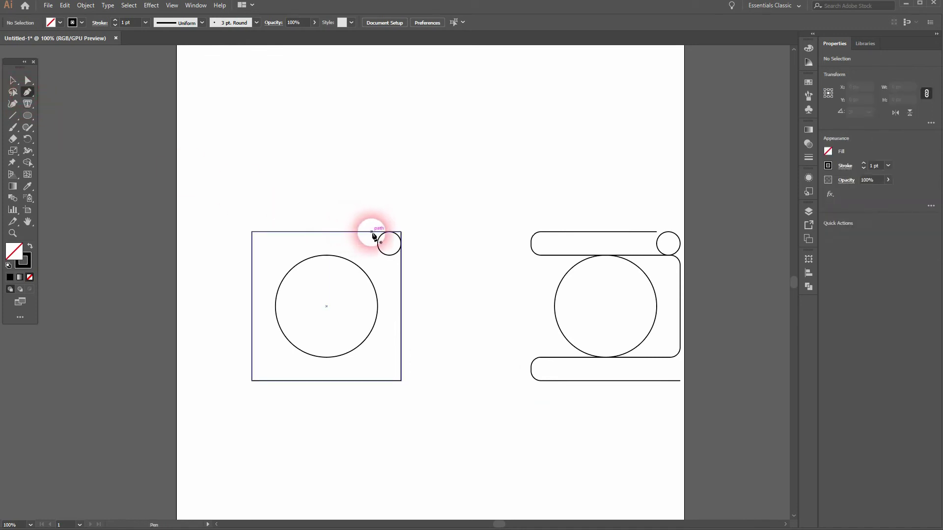
left_click(377, 232)
left_click(252, 232)
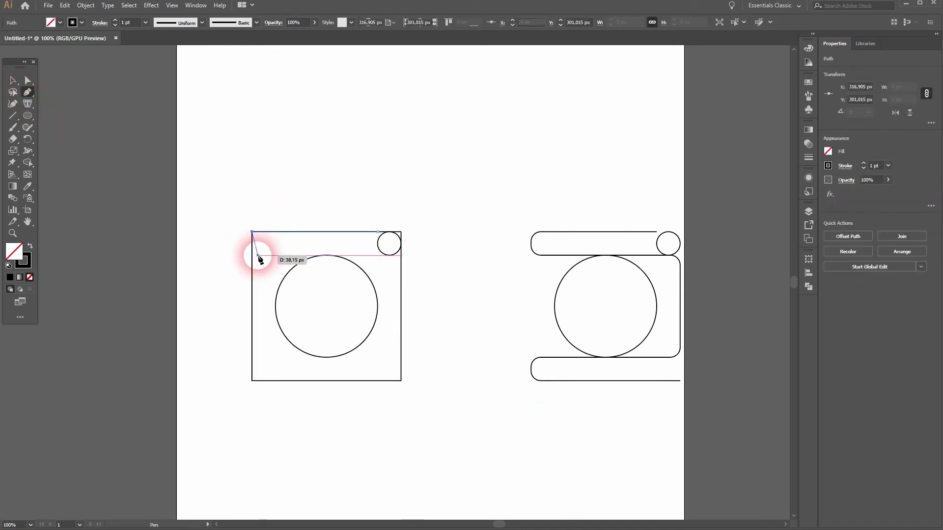
left_click(252, 256)
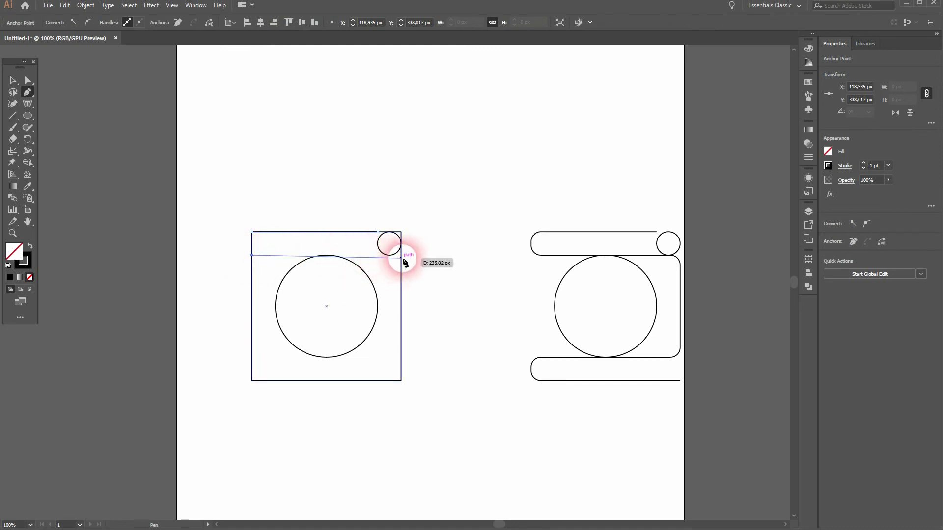
left_click(402, 255)
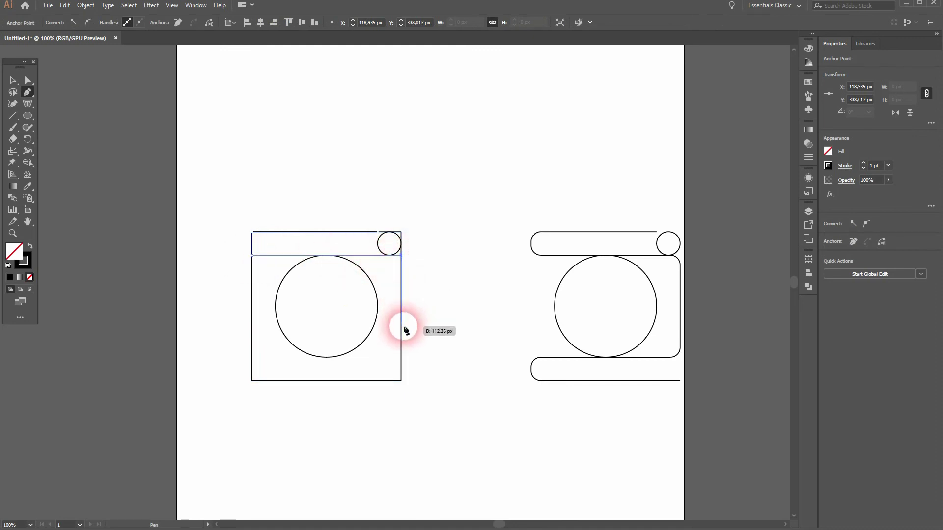
left_click(401, 381)
left_click(252, 381)
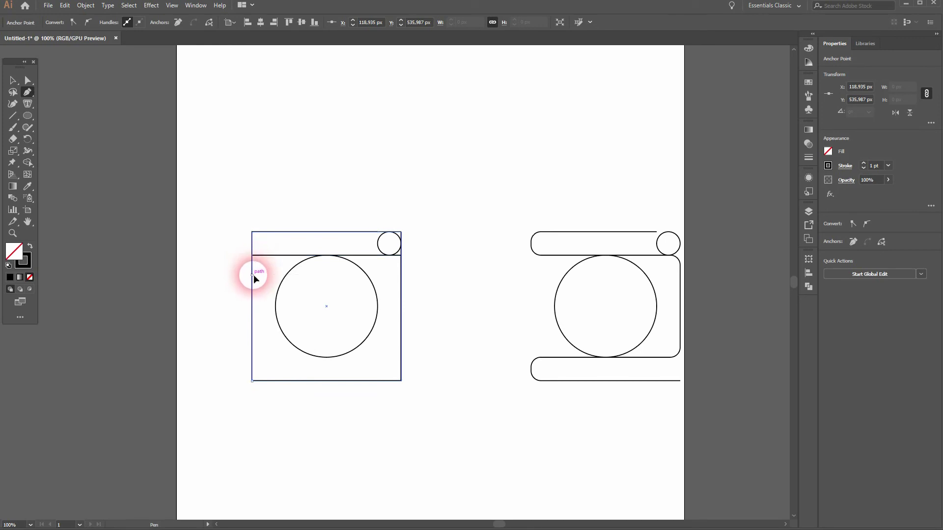
left_click(13, 80)
left_click(215, 274)
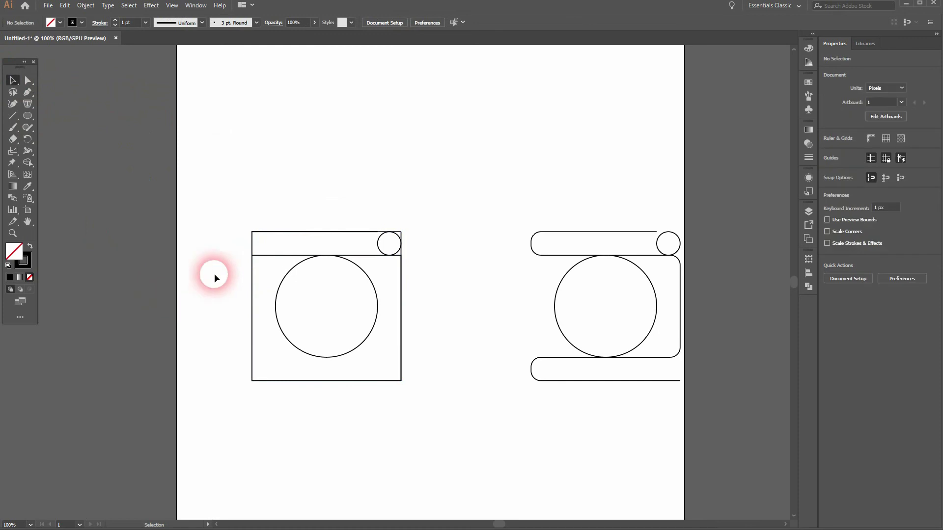
- Delete the outer square from the copied construction, keeping the new open path and both circles
left_click(253, 266)
left_click(369, 358)
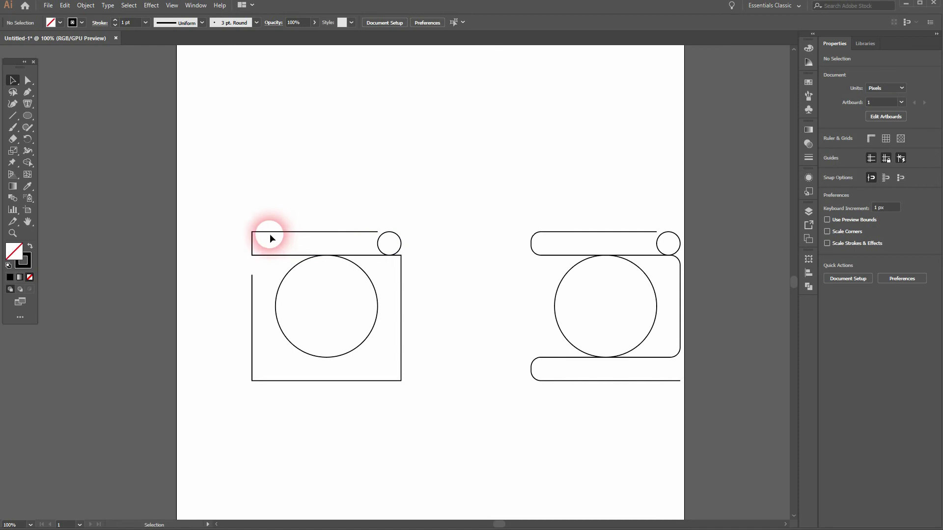
- Select the new path's five corner anchor points and round them with a radius of about 13.75 px
key("a")
left_click(252, 233)
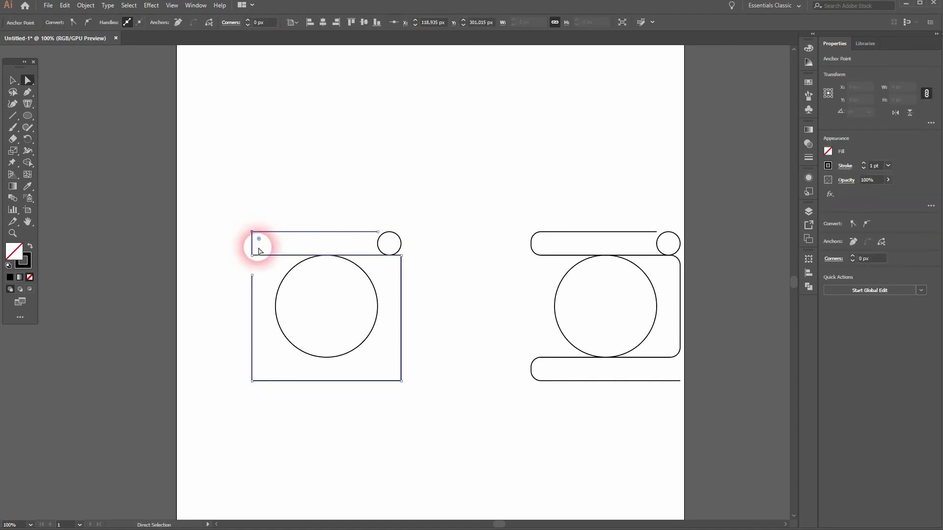
left_click(252, 381, "shift")
left_click(401, 381, "shift")
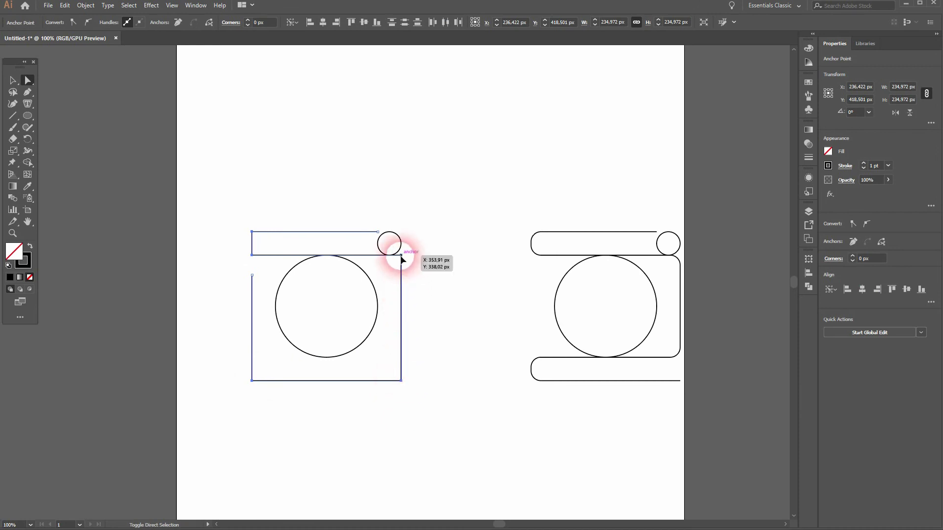
mouse_move(392, 261)
left_mouse_down()
mouse_move(384, 281)
mouse_move(396, 270)
left_mouse_up()
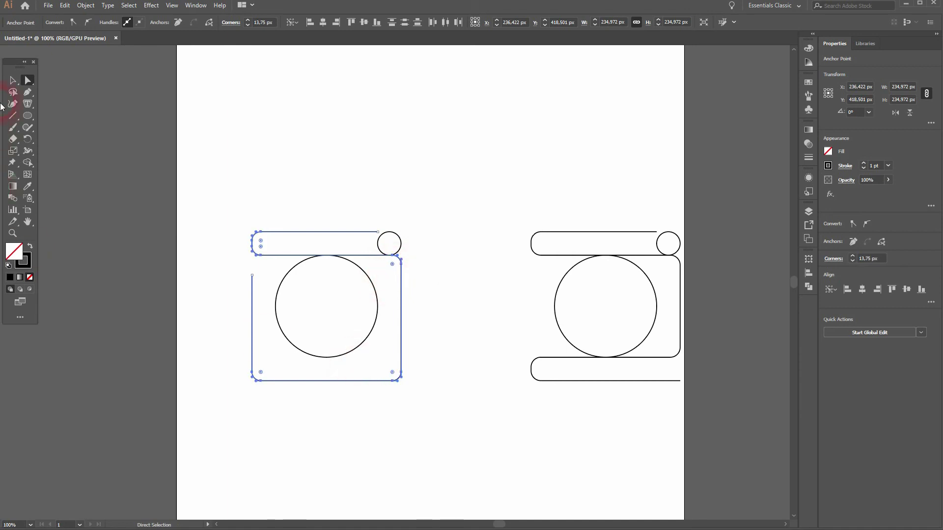
left_click(11, 81)
left_click(339, 417)
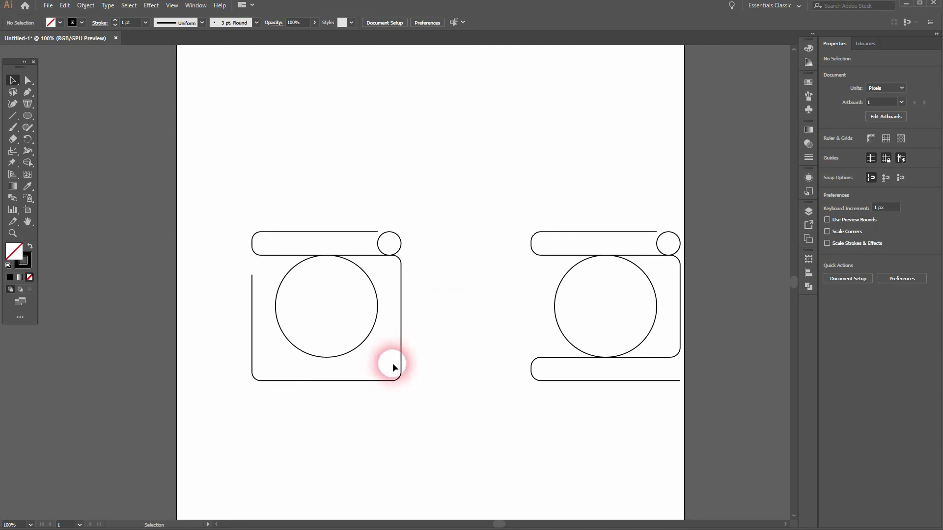
- Try to move the small circle directly beneath the large circle, against the path's bottom edge
left_click_drag(382, 245, 316, 369)
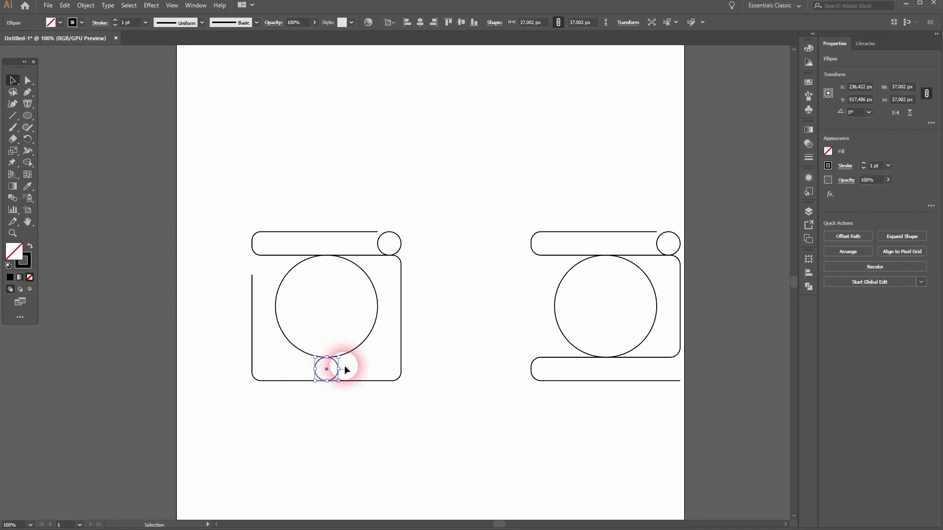
key("ctrl+z")
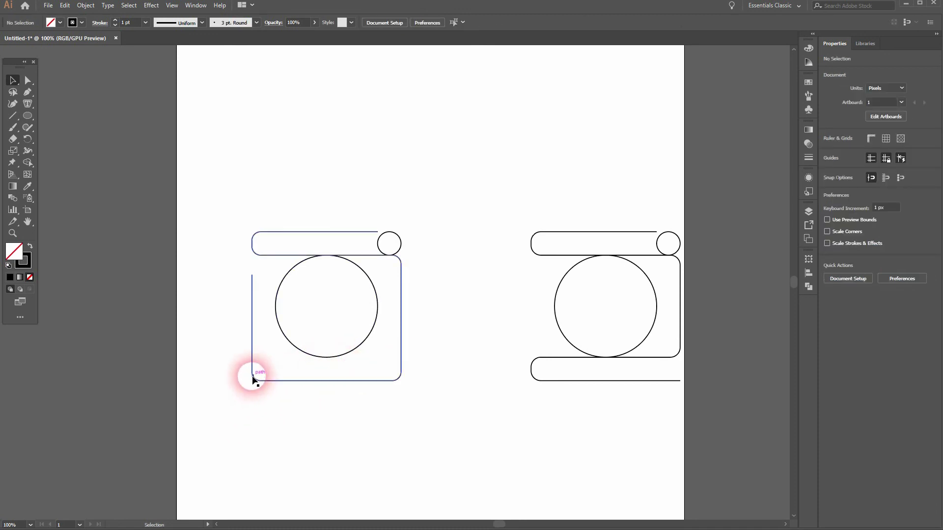
- Raise the new path's bottom edge by about 16 px and round its two bottom corners with a larger radius
key("a")
left_click_drag(240, 394, 269, 361)
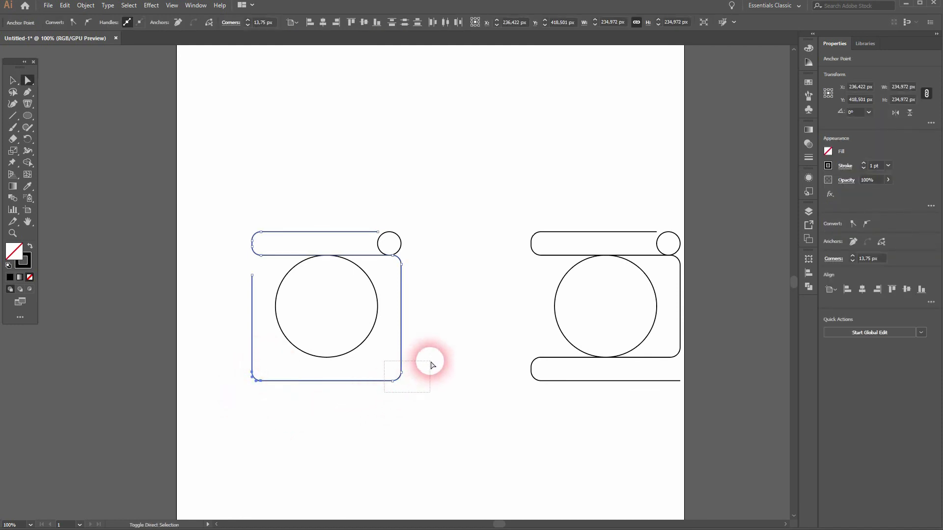
left_click_drag(393, 373, 425, 413)
left_click_drag(234, 391, 402, 373)
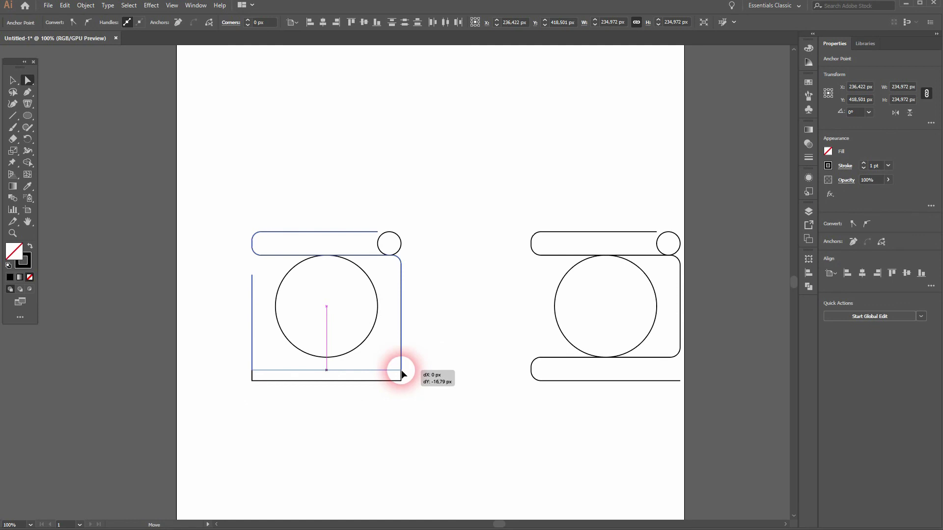
left_click_drag(402, 375, 382, 359)
left_click(429, 412)
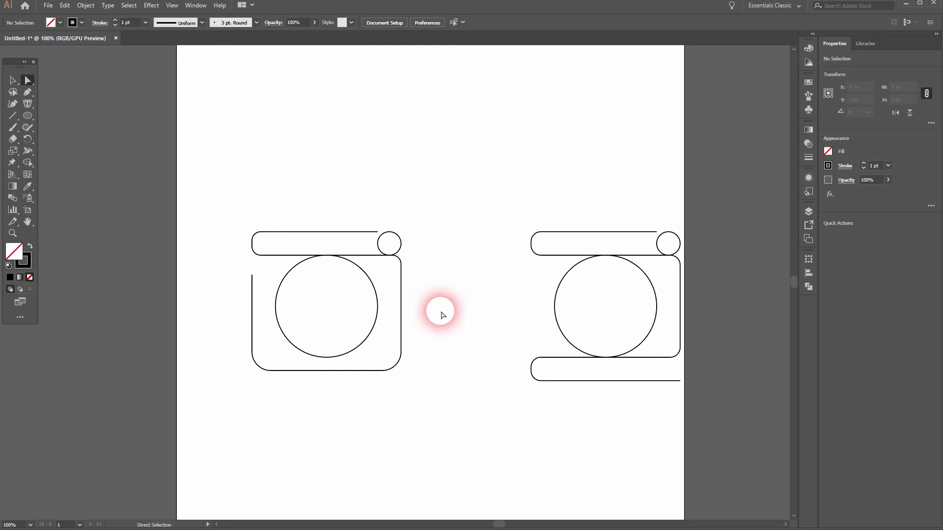
- Select the new path with its two circles and set their stroke weight to 3 pt
left_click_drag(226, 415, 484, 174)
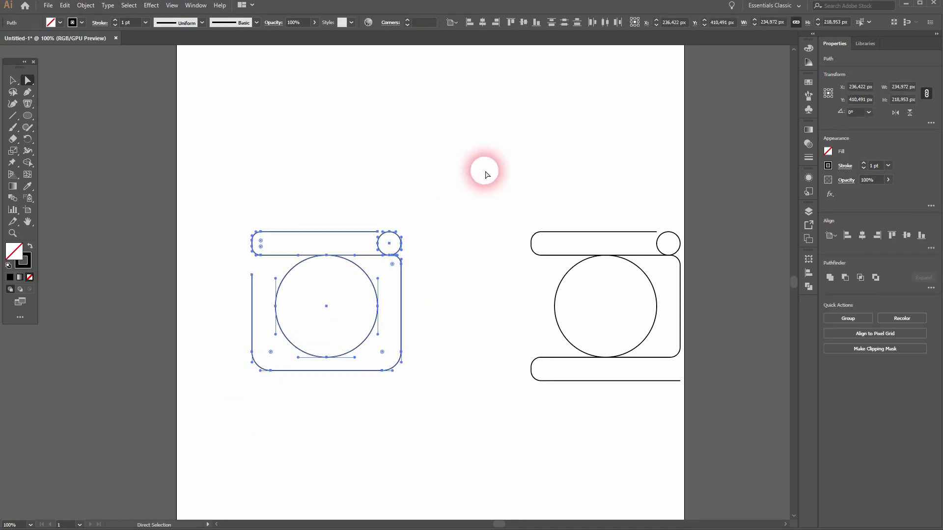
left_click(115, 21)
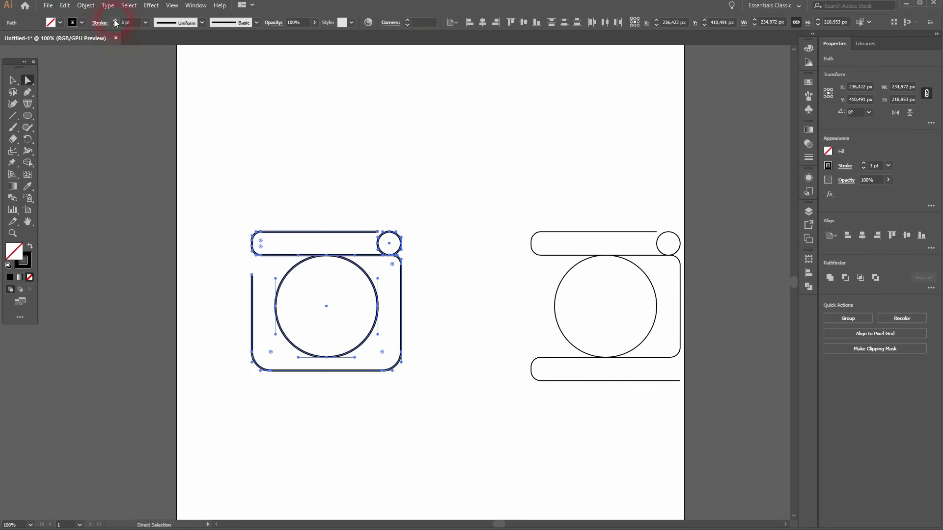